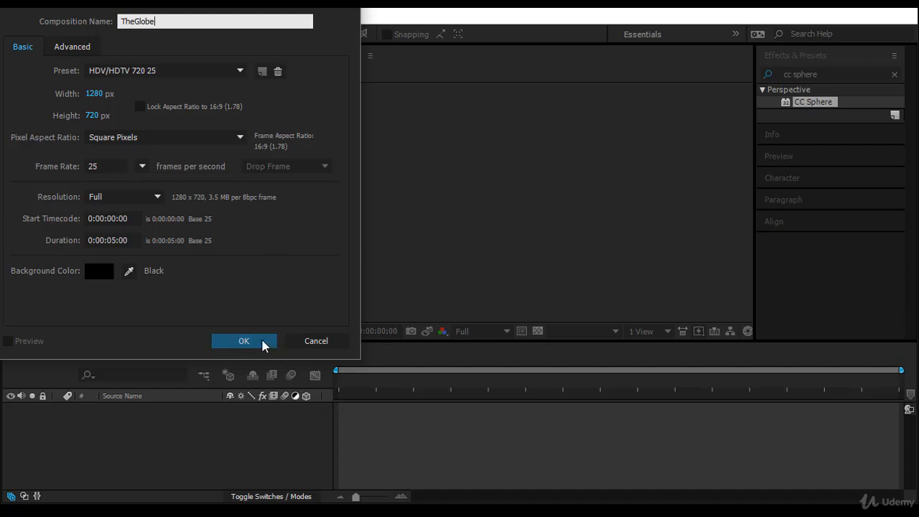
Create the composition TheGlobe using the HDV/HDTV 720 25 preset, 1280 x 720 px, with a duration of 0:00:05:00.
left_click(138, 240)
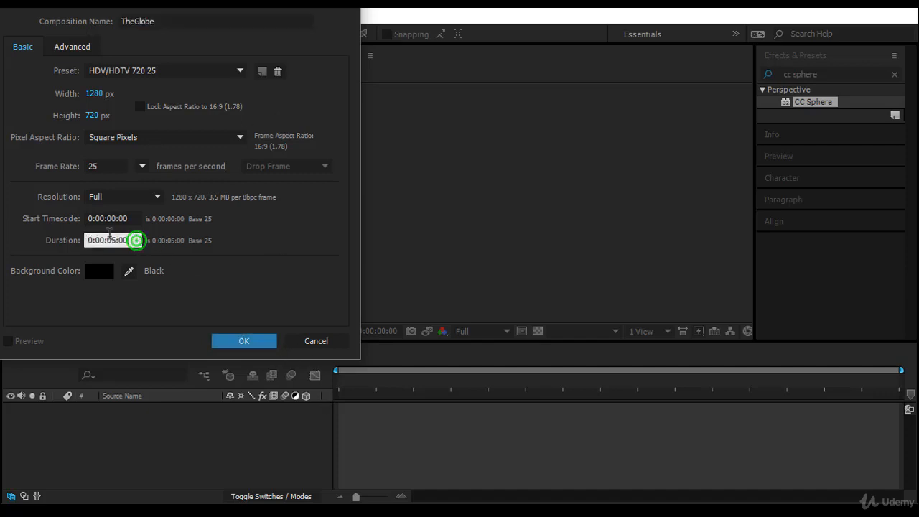
left_click(219, 339)
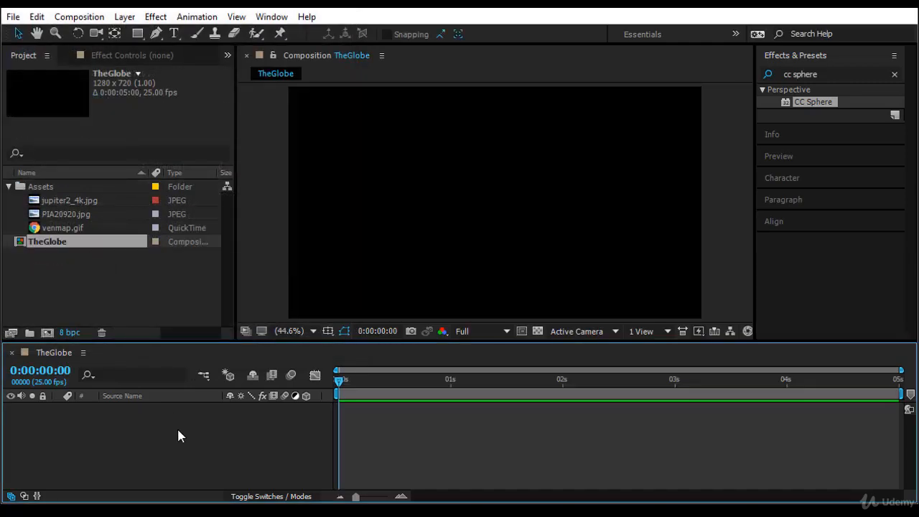
Compare the jupiter2_4k.jpg and venmap.gif surface maps, and add venmap.gif as a layer in TheGlobe.
left_click(57, 227)
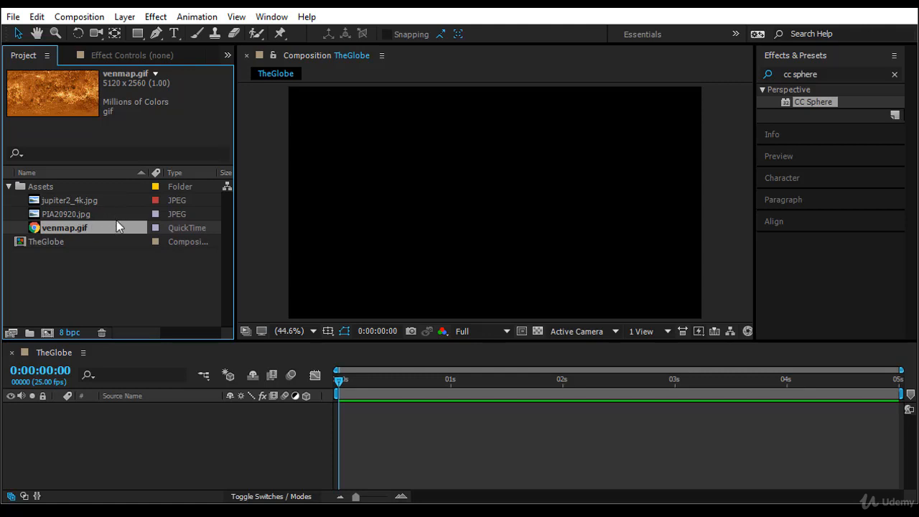
left_click(101, 201)
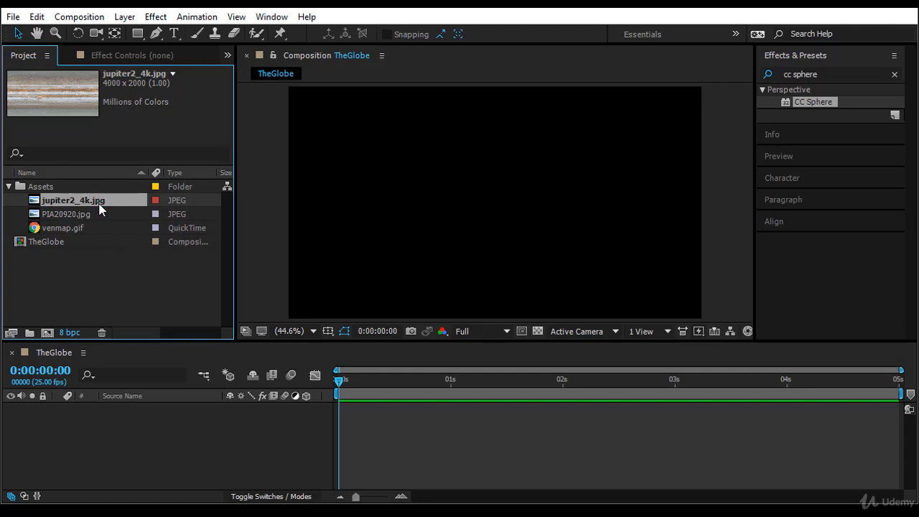
left_click(102, 227)
left_click(107, 200)
left_click(105, 229)
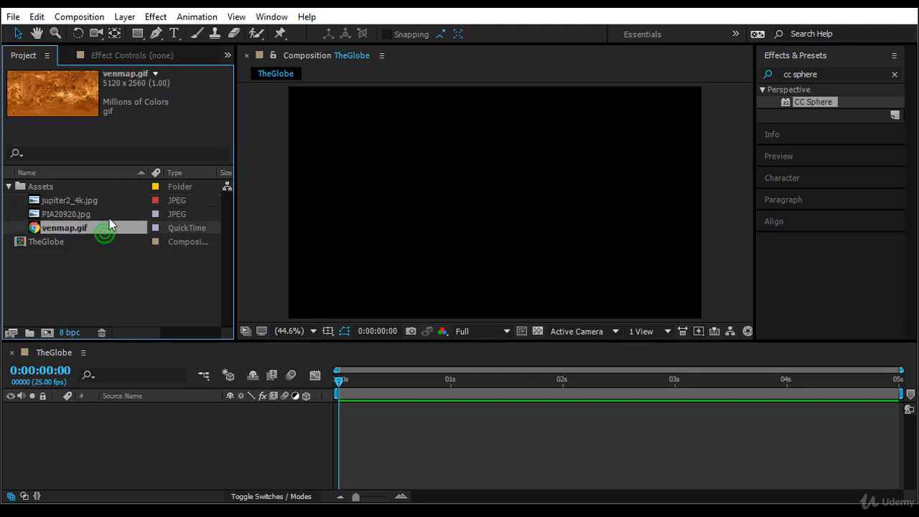
left_click_drag(106, 225, 102, 422)
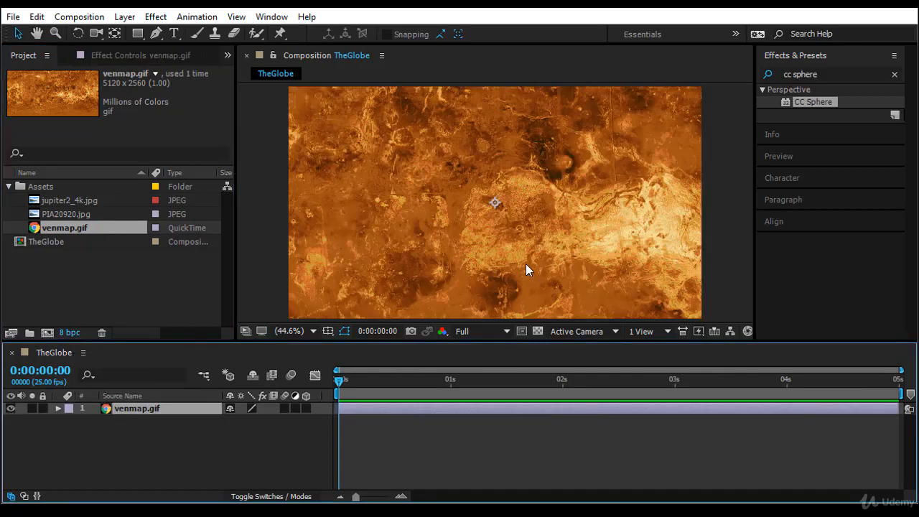
Scale the venmap.gif layer to the frame with the Fit to Comp transform.
scroll(526, 264, "down", 3)
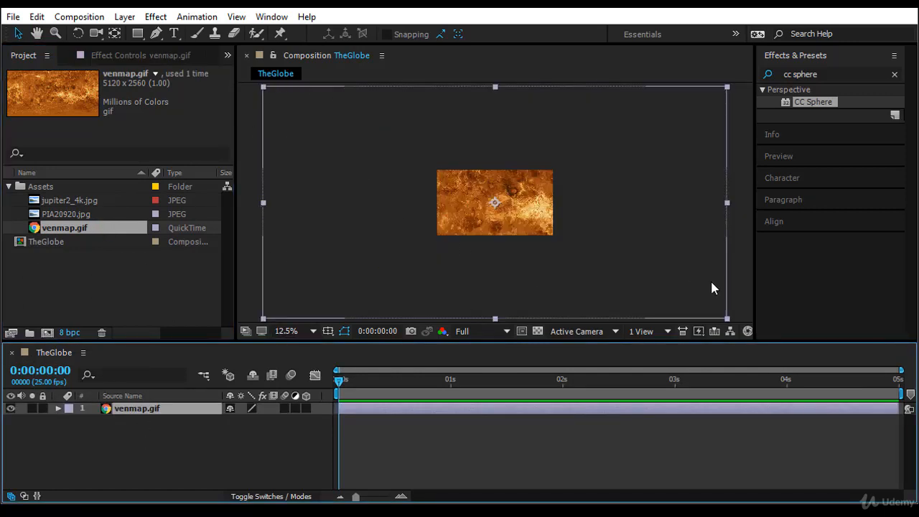
left_click(171, 451)
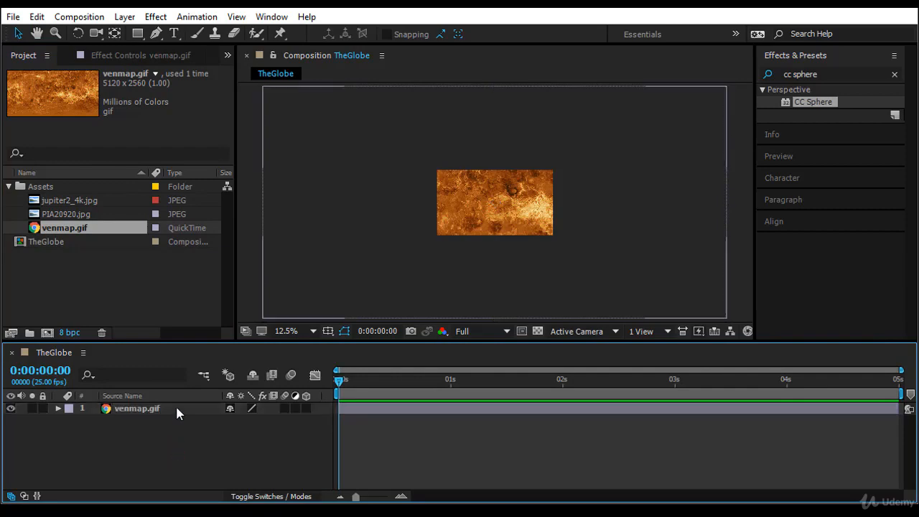
right_click(175, 406)
mouse_move(256, 118)
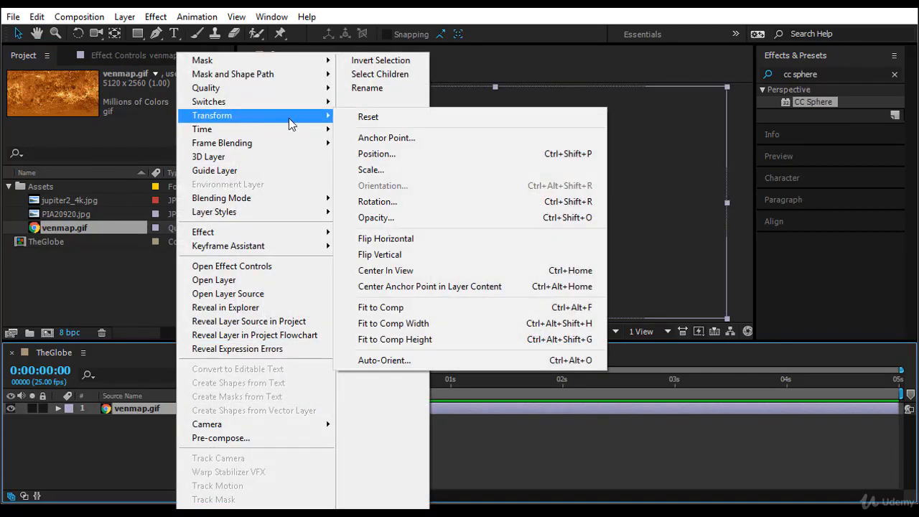
left_click(427, 308)
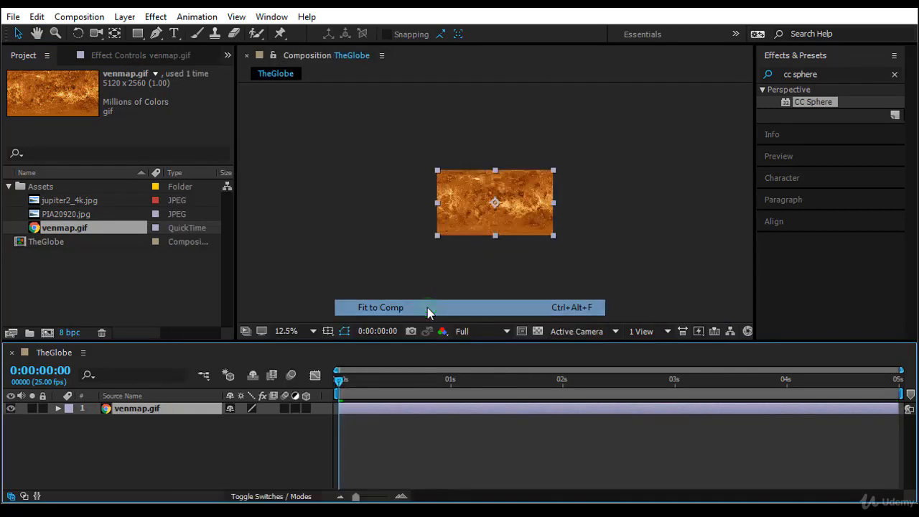
Pre-compose the venmap.gif layer as Surface 1, moving all attributes into the new composition and opening it.
right_click(202, 407)
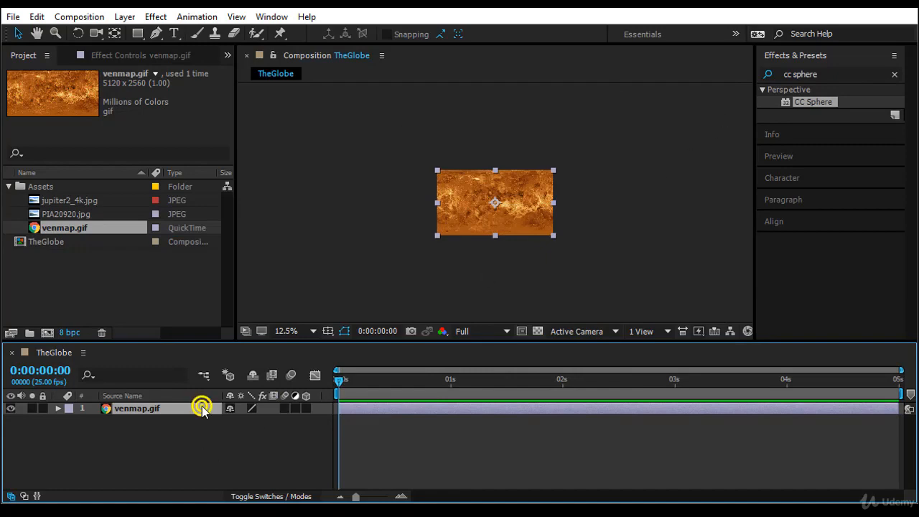
left_click(223, 438)
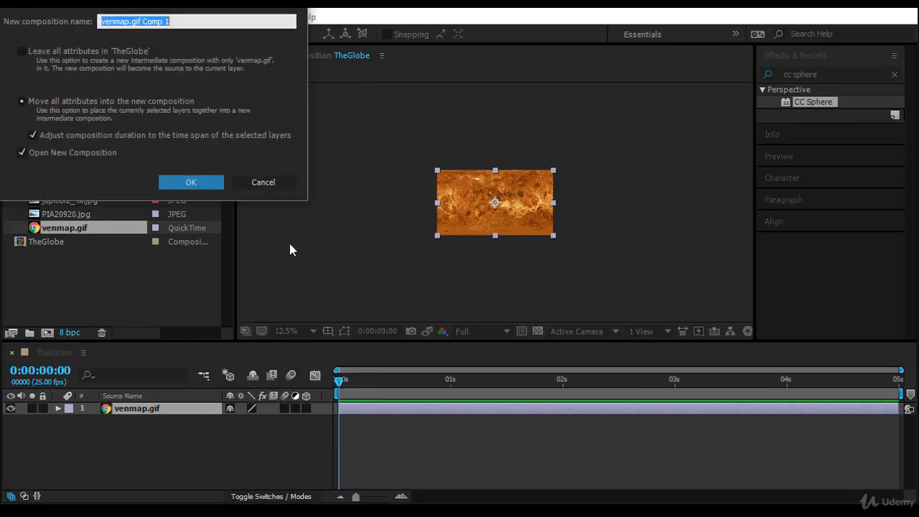
type("Surface 1")
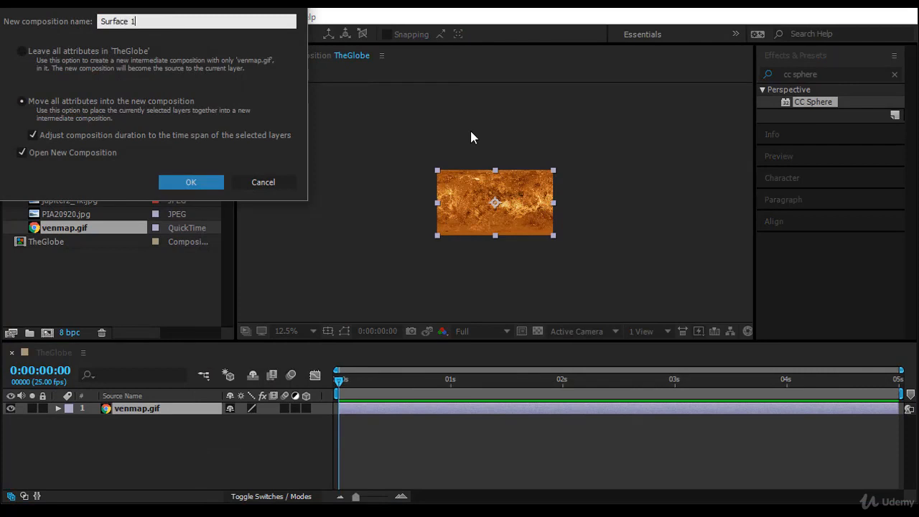
key("Return")
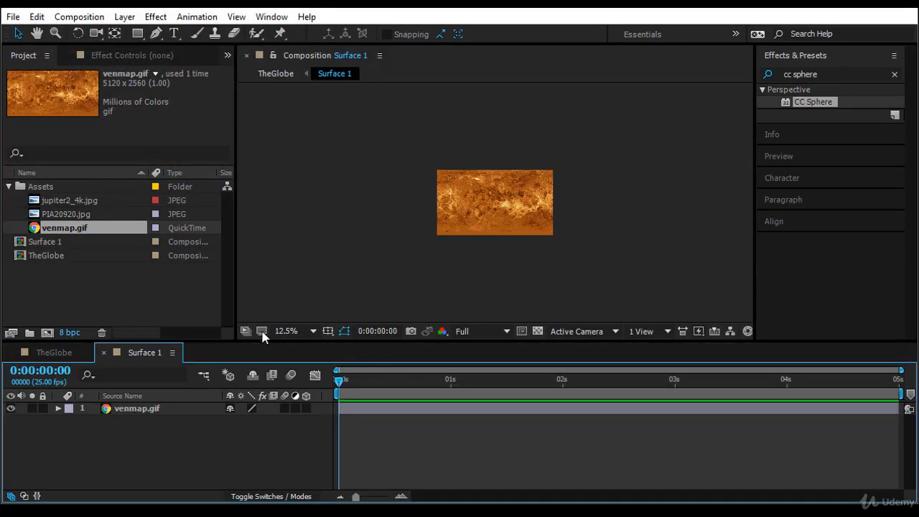
Compare the TheGlobe and Surface 1 compositions, viewing Surface 1 at Fit up to 100% magnification.
left_click(74, 352)
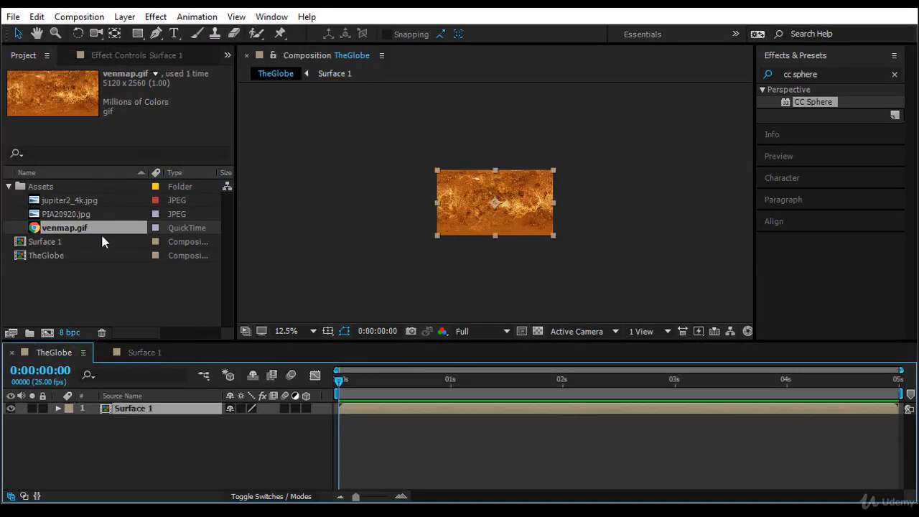
left_click(147, 352)
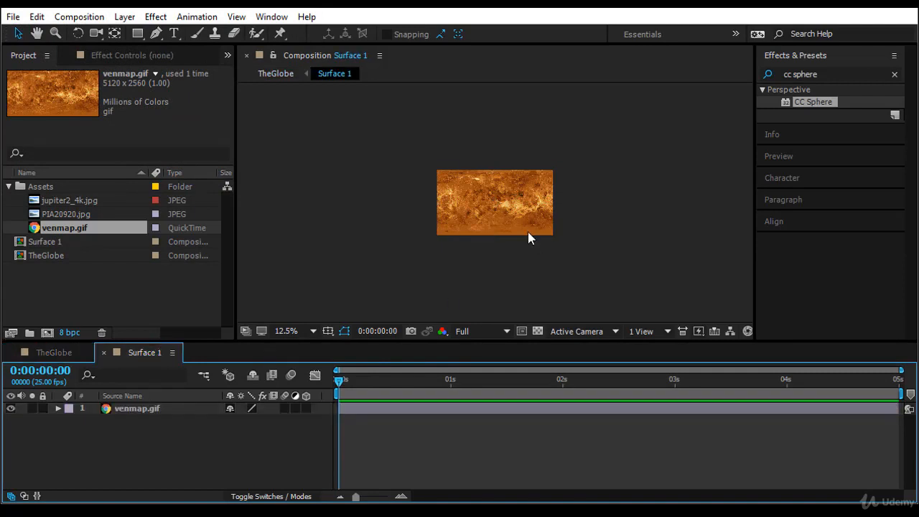
left_click(295, 331)
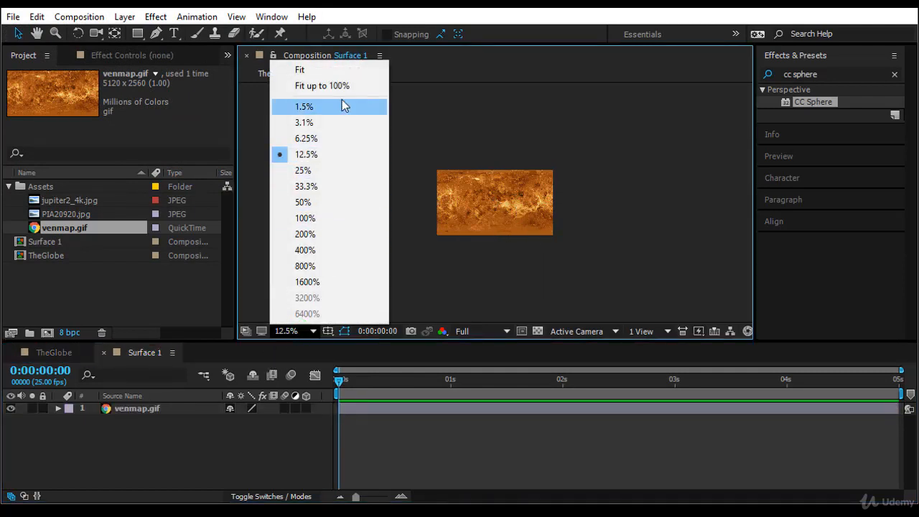
left_click(343, 87)
left_click(71, 351)
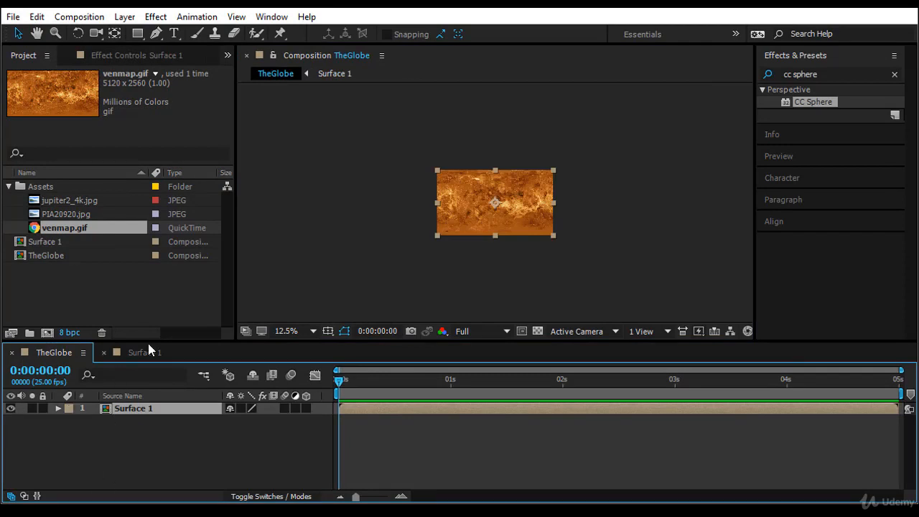
left_click(148, 346)
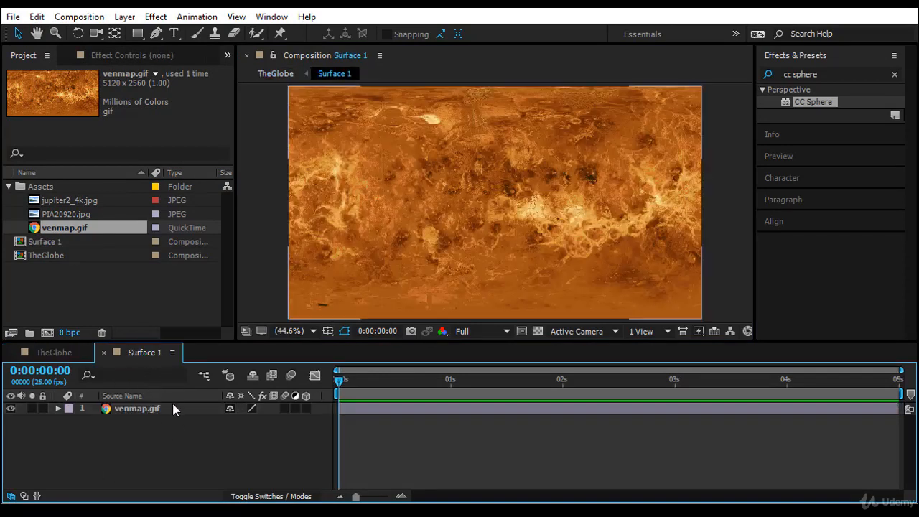
Apply the CC Sphere effect to the Surface 1 layer in TheGlobe and view the composition at Fit up to 100%.
left_click(58, 352)
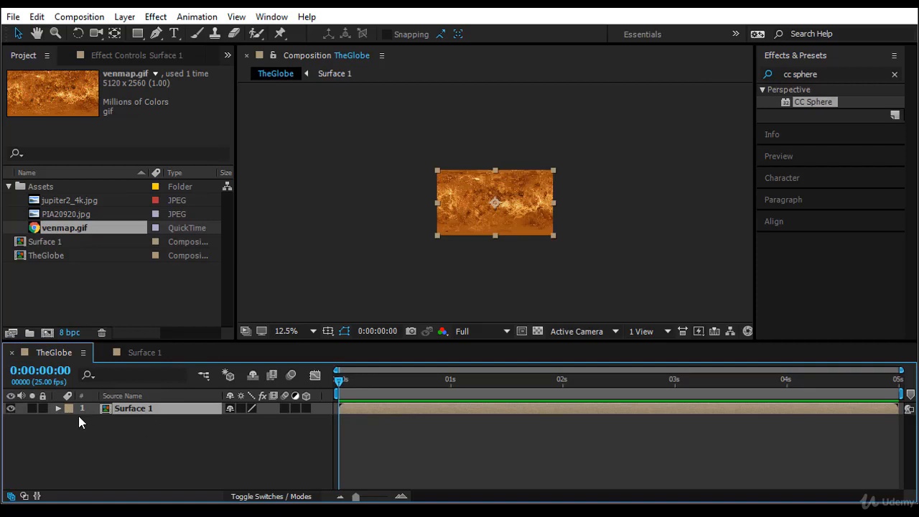
left_click_drag(813, 101, 164, 408)
left_click(298, 330)
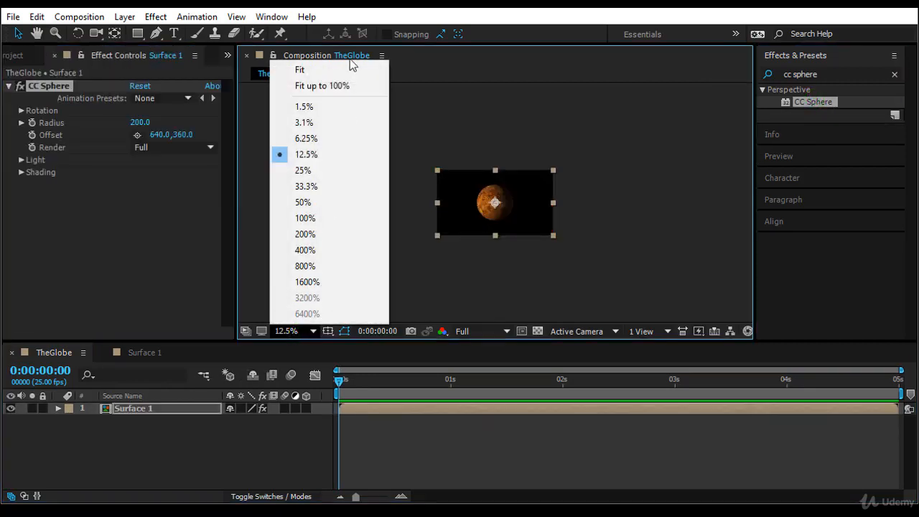
left_click(349, 86)
left_click(736, 187)
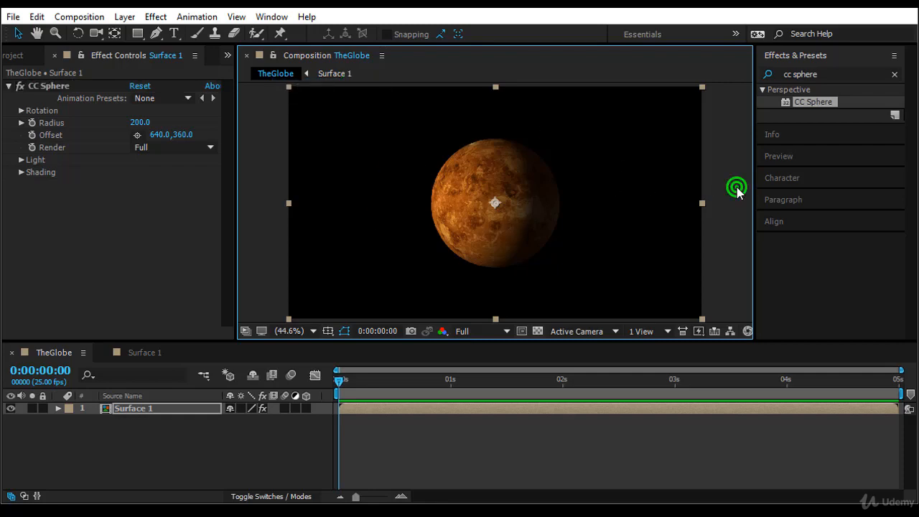
Try rotating the sphere to about -11° on X and -34° on Y, and undo both rotations.
left_click(20, 111)
left_click(151, 123)
left_click_drag(152, 122, 138, 181)
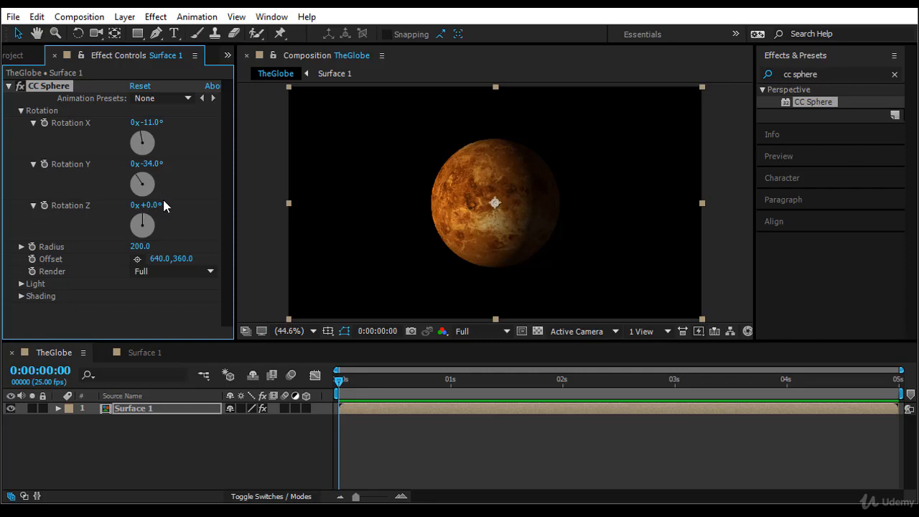
key("ctrl+z")
key("ctrl+z")
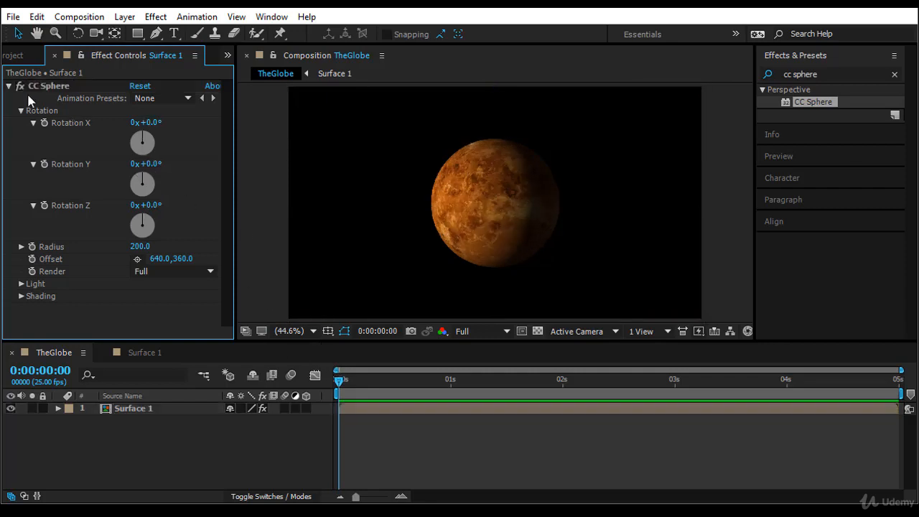
Set starting keyframes for CC Sphere's Rotation X, Rotation Y and Rotation Z at 0:00:00:00.
left_click(43, 123)
left_click(44, 164)
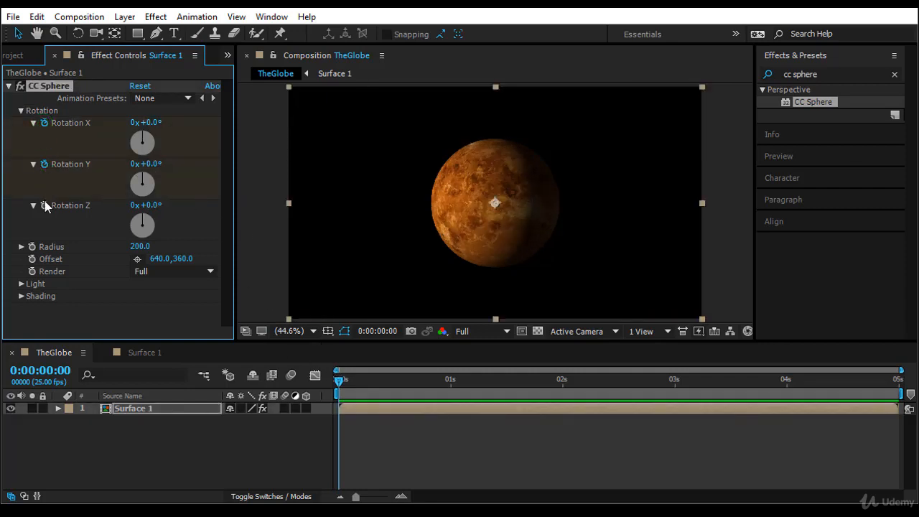
left_click(44, 206)
At 0:00:02:00, set Rotation X to 55° and Rotation Y to -60°, adjust Rotation Z, and preview the animation from the start.
left_click_drag(340, 380, 563, 406)
left_click_drag(152, 128, 191, 126)
left_click_drag(147, 163, 106, 163)
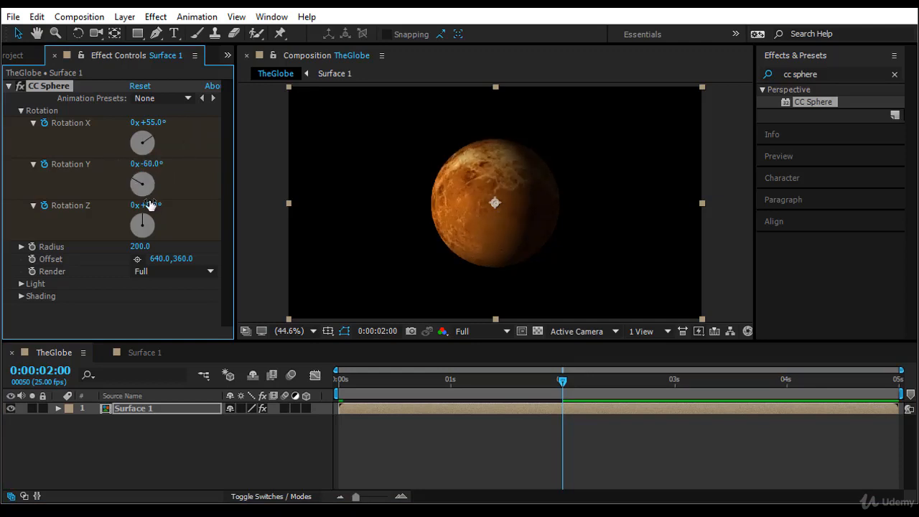
left_click_drag(148, 208, 152, 223)
left_click_drag(567, 386, 336, 391)
key("space")
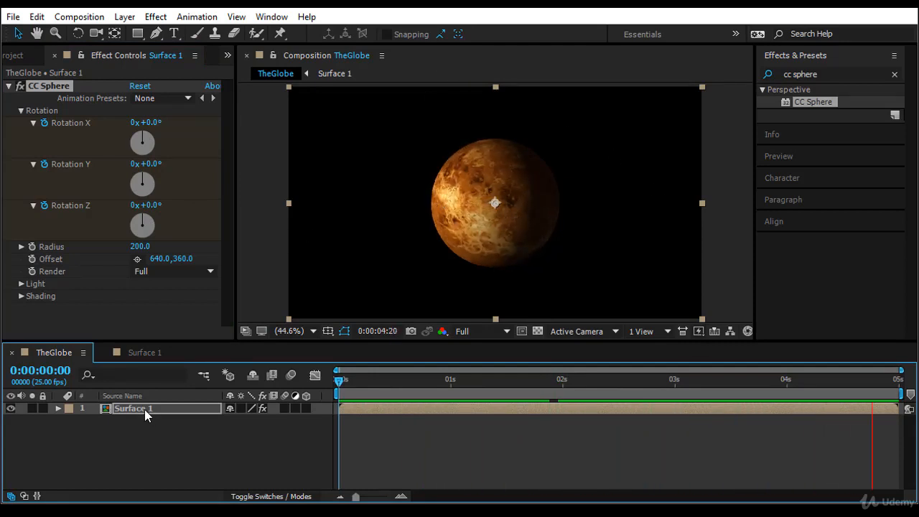
Remove the keyframes from Rotation X, Y and Z, collapse the rotation settings and stop the preview.
left_click(45, 123)
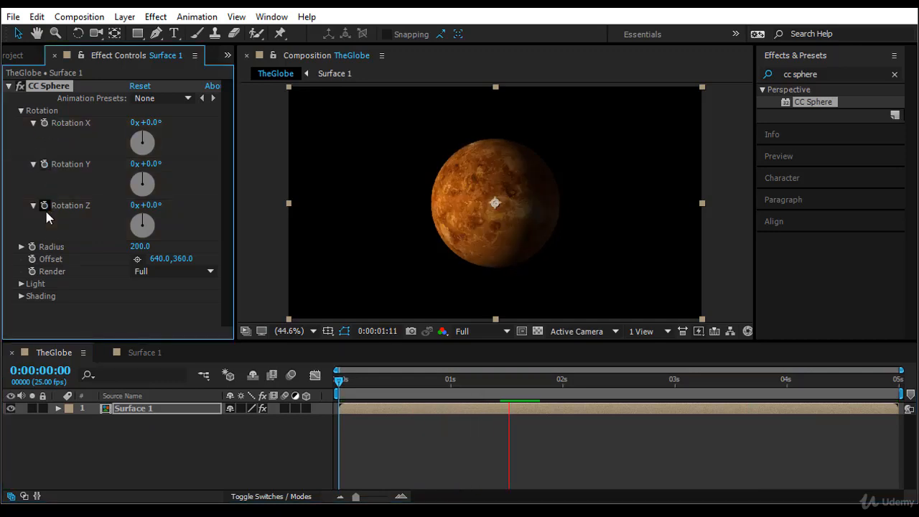
left_click(21, 111)
left_click(411, 458)
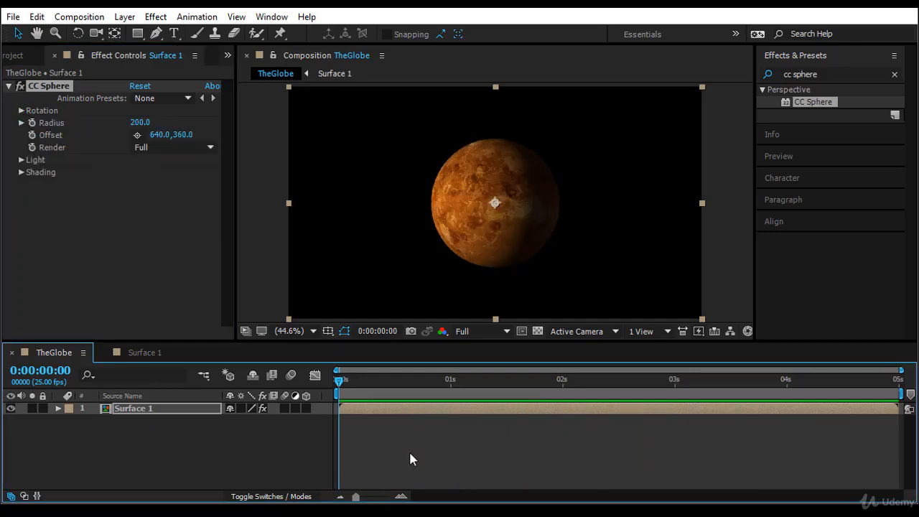
Reset the transform of the venmap.gif layer inside Surface 1 and check its effect on the globe in TheGlobe.
left_click(176, 408)
left_click(150, 353)
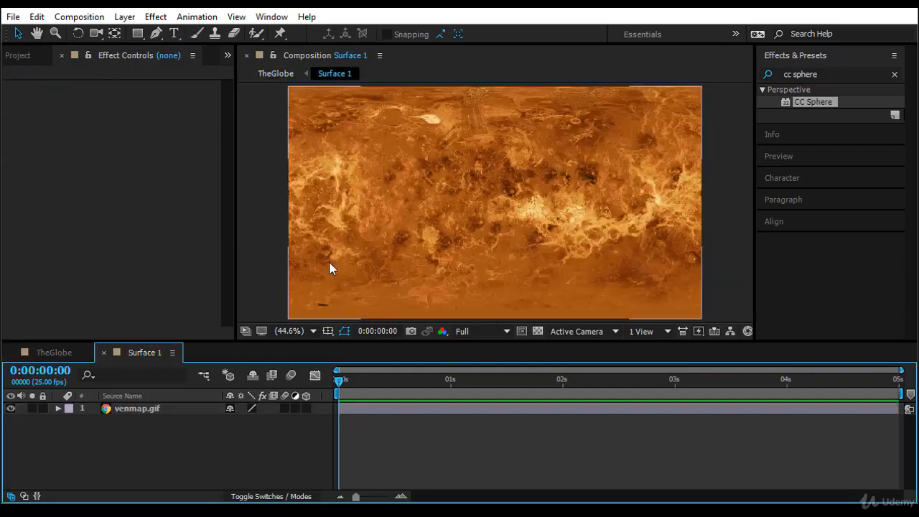
scroll(450, 229, "down", 2)
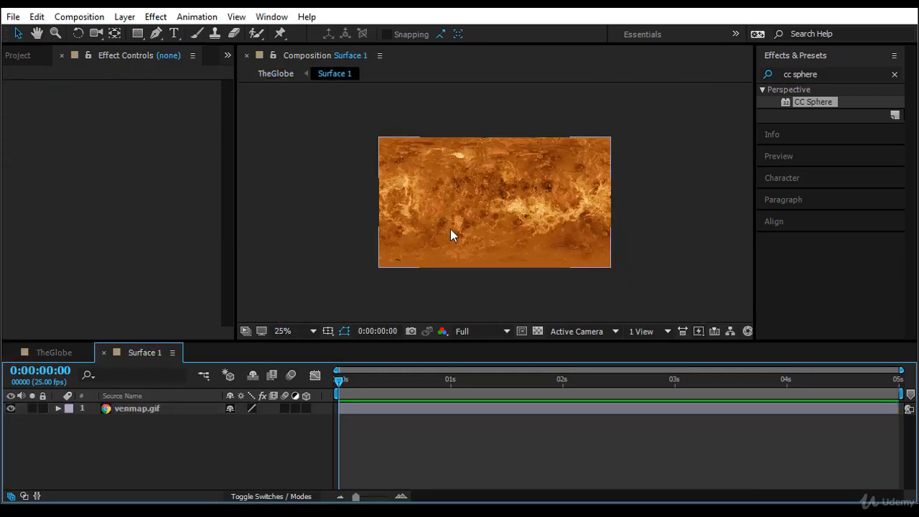
left_click(158, 408)
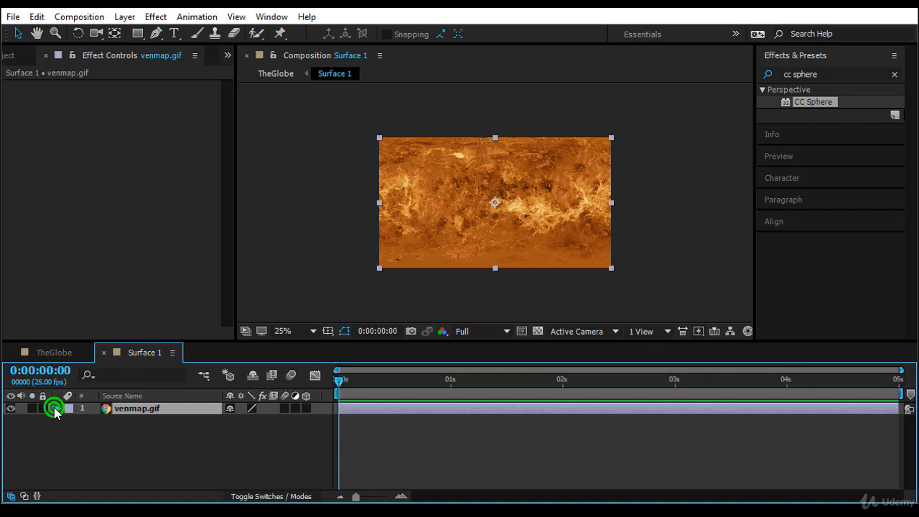
left_click(56, 409)
left_click(235, 421)
scroll(564, 287, "down", 2)
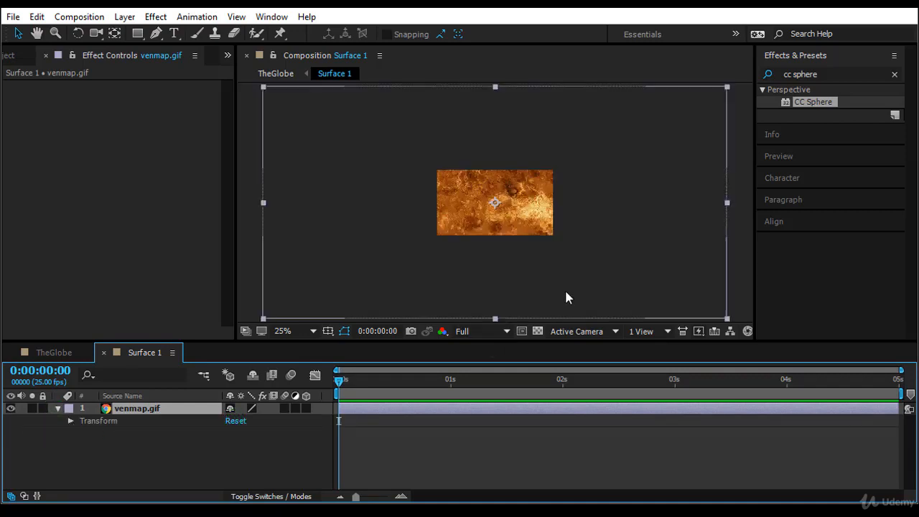
left_click(41, 352)
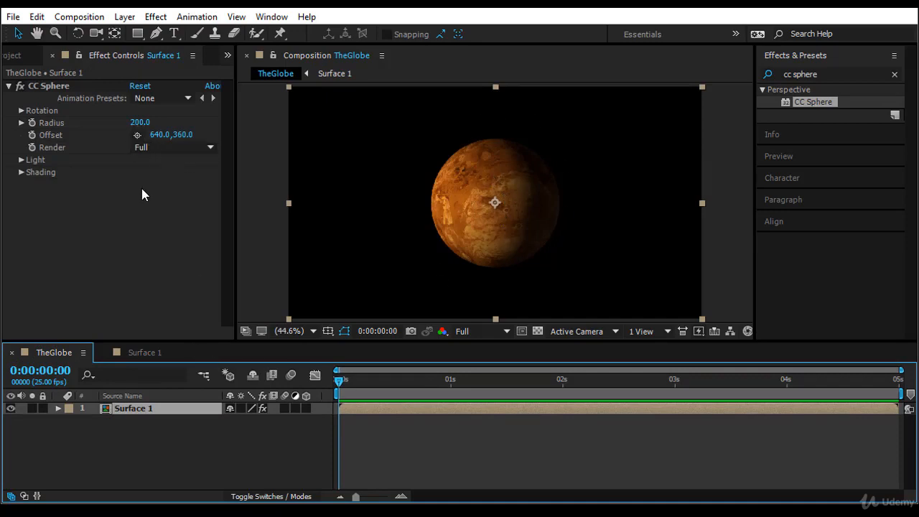
left_click(139, 353)
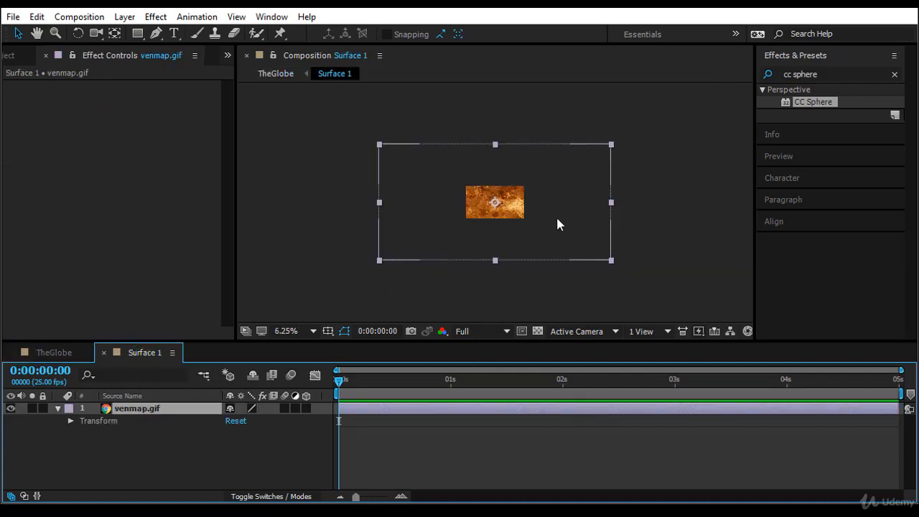
Fit the venmap.gif layer in Surface 1 to the composition size and zoom the view to fit up to 100%.
left_click(51, 359)
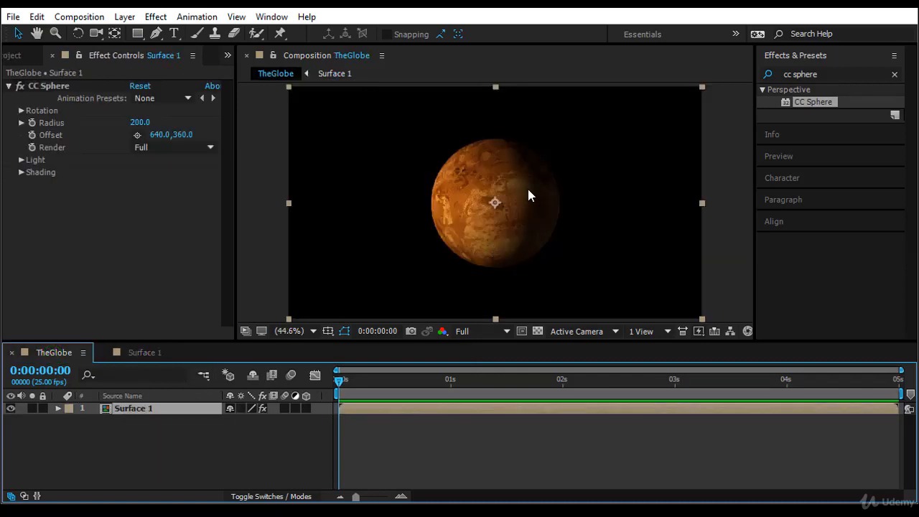
left_click(144, 353)
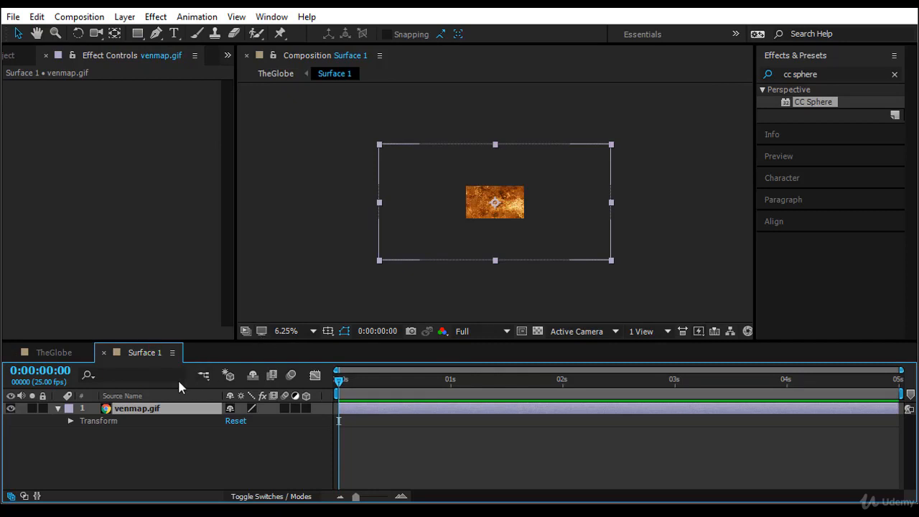
right_click(160, 408)
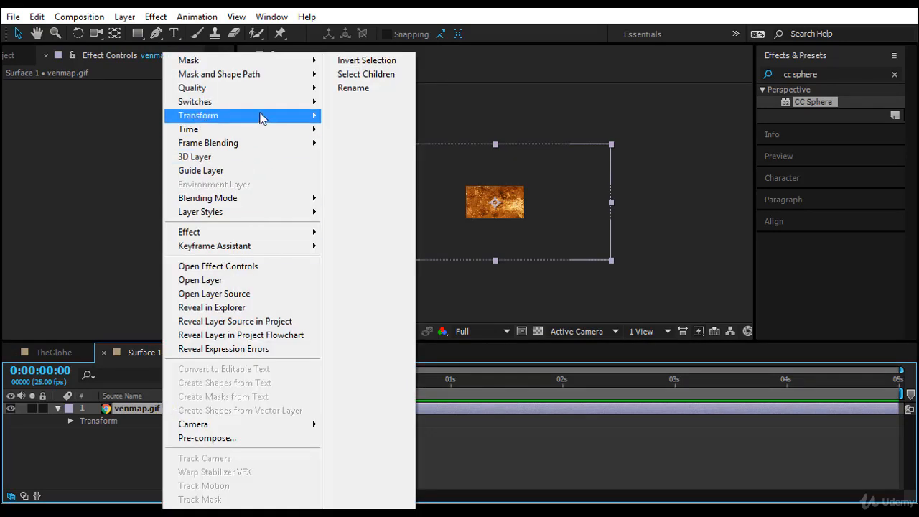
mouse_move(263, 118)
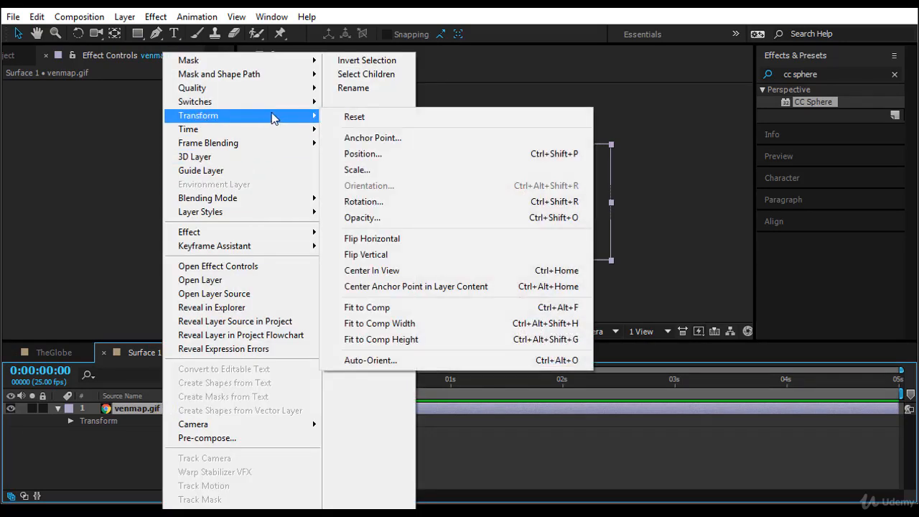
left_click(422, 308)
left_click(294, 328)
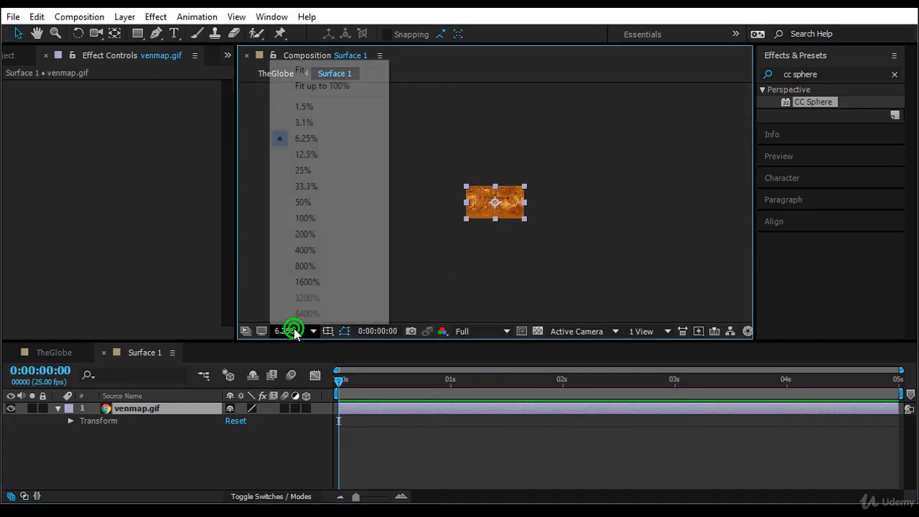
left_click(334, 86)
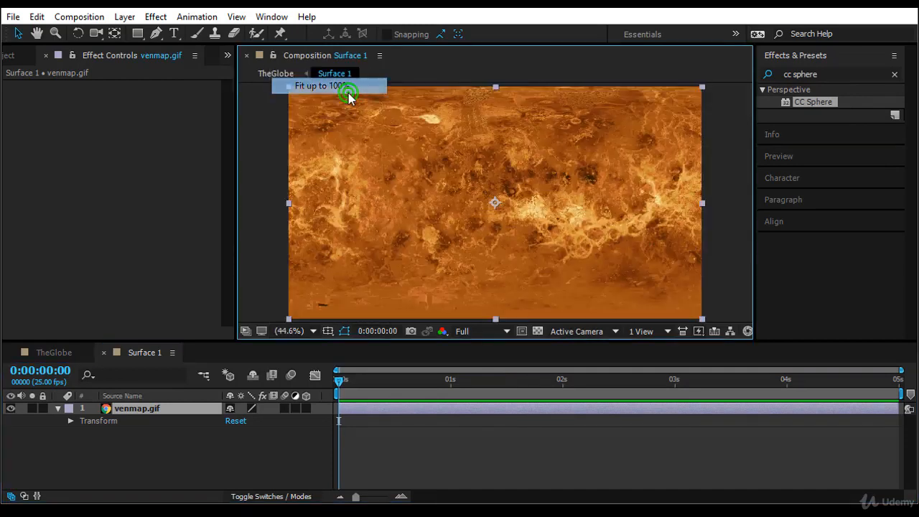
left_click(261, 224)
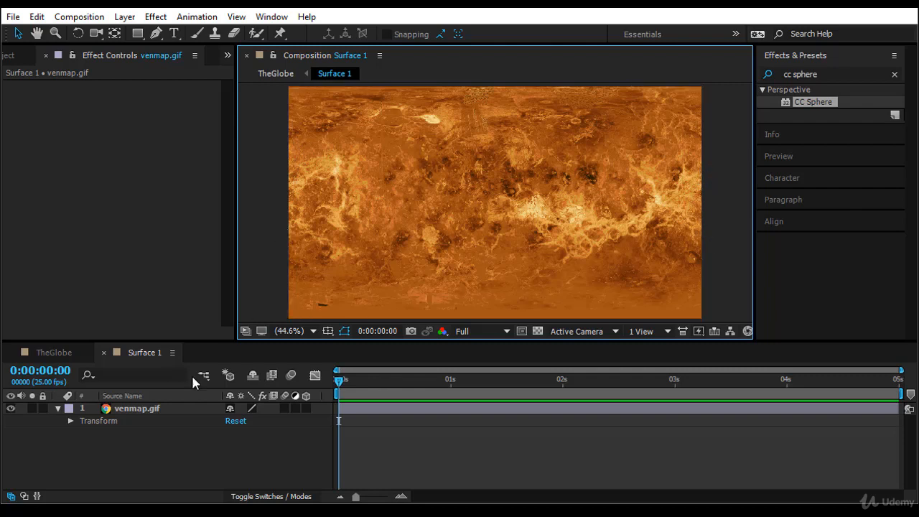
In TheGlobe, move to 0:00:00:07 and turn CC Sphere's Rotation Y to about 196°.
left_click(53, 352)
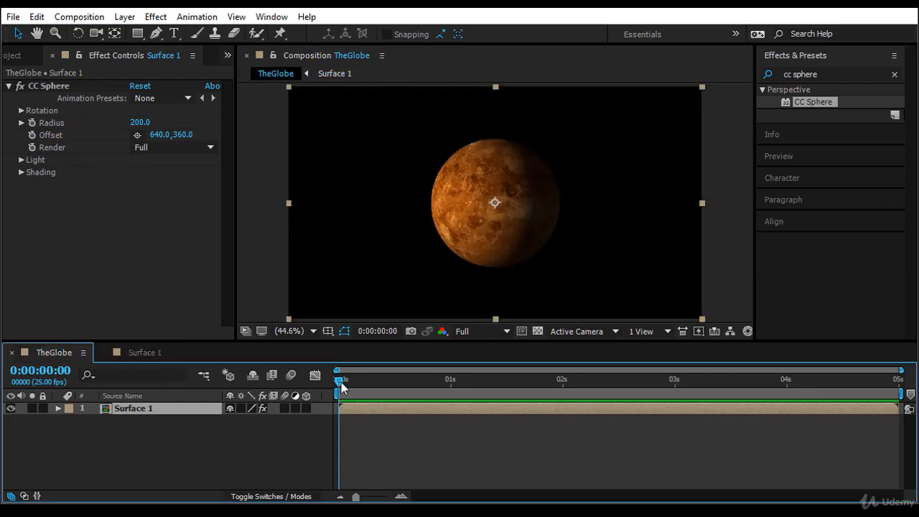
left_click_drag(340, 382, 370, 386)
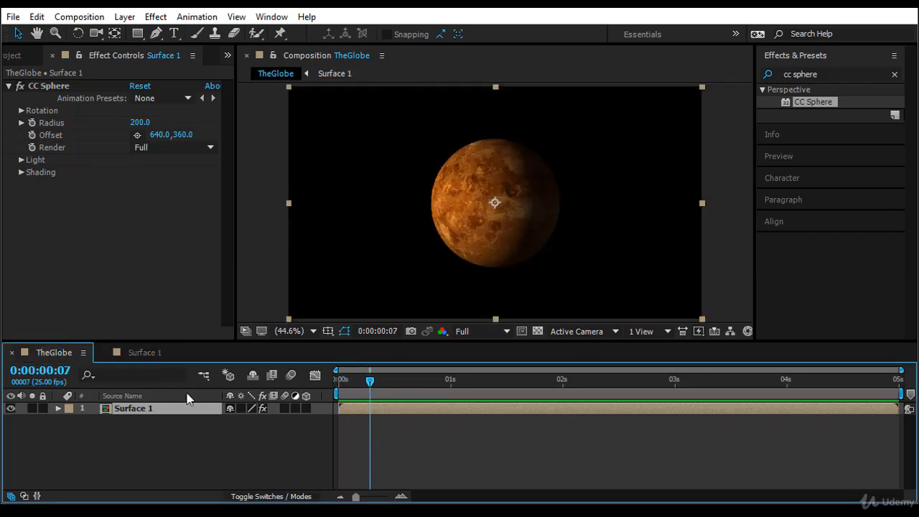
left_click(20, 110)
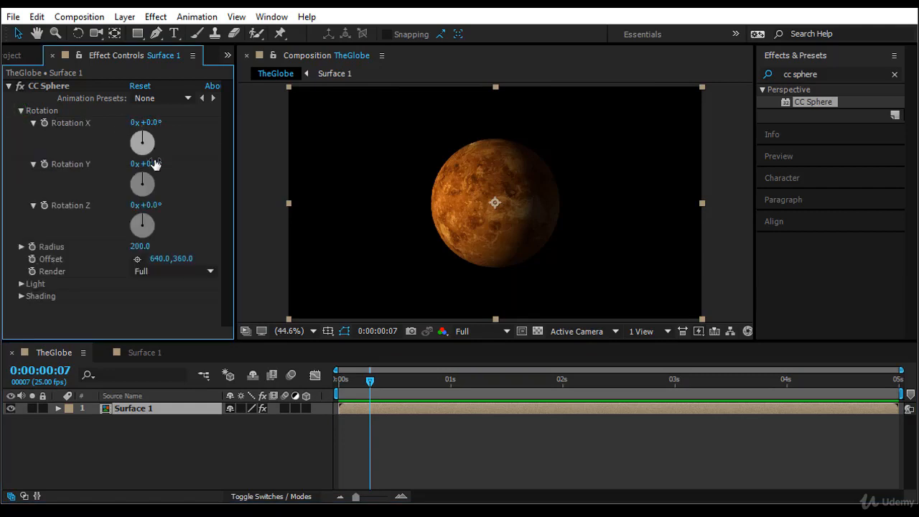
left_click_drag(154, 164, 318, 229)
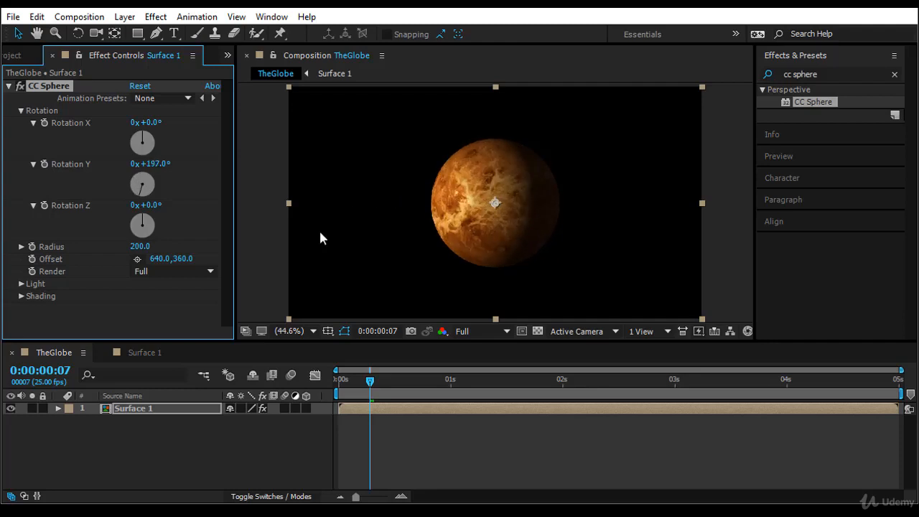
Narrow the venmap.gif layer slightly in Surface 1, and inspect the globe in TheGlobe at 0:00:00:10 with Rotation Y at 166°.
left_click(143, 353)
left_click(407, 245)
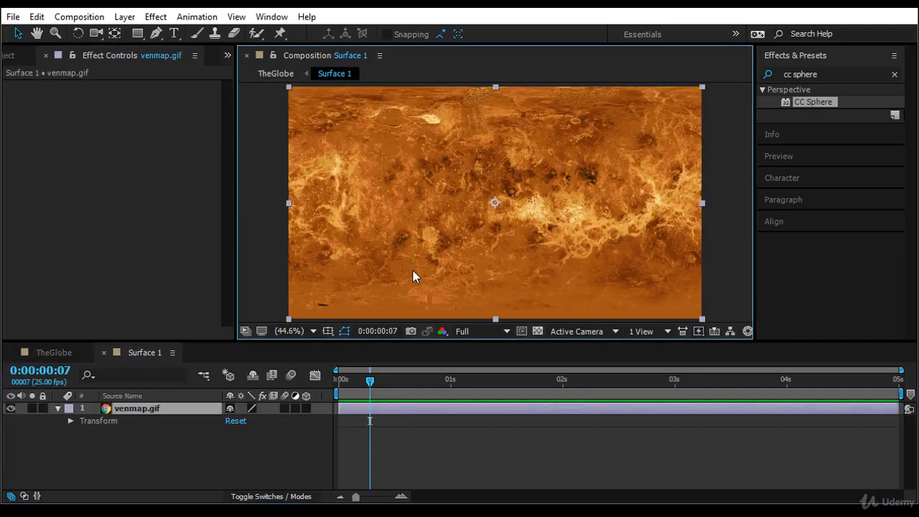
left_click_drag(703, 204, 688, 205)
left_click(44, 353)
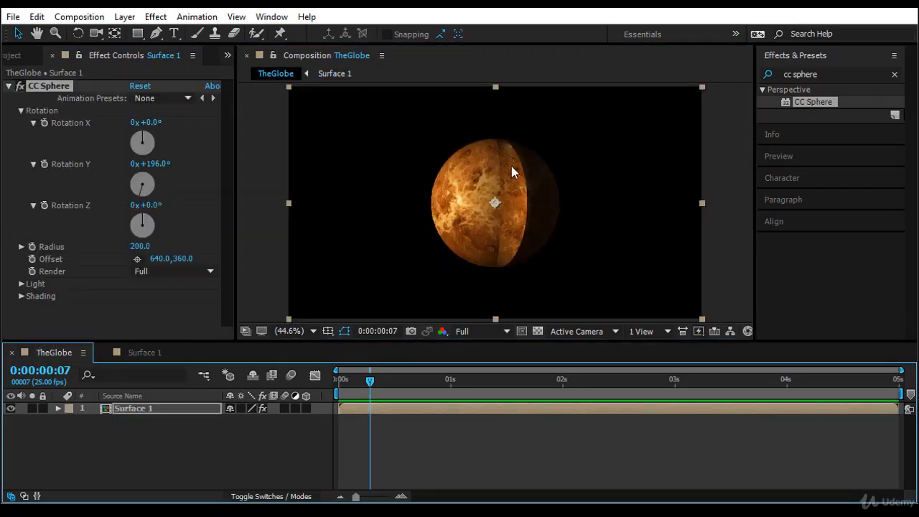
mouse_move(369, 380)
left_mouse_down()
mouse_move(361, 379)
mouse_move(383, 379)
left_mouse_up()
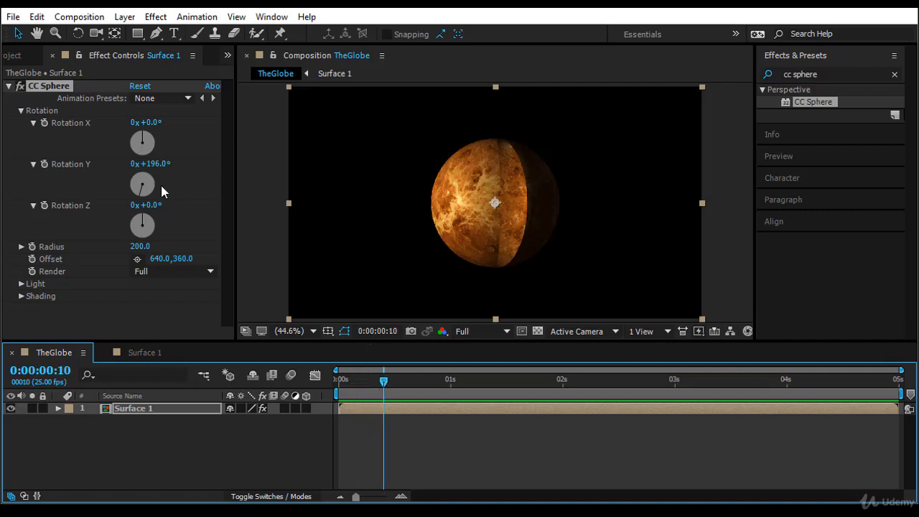
left_click_drag(160, 164, 145, 174)
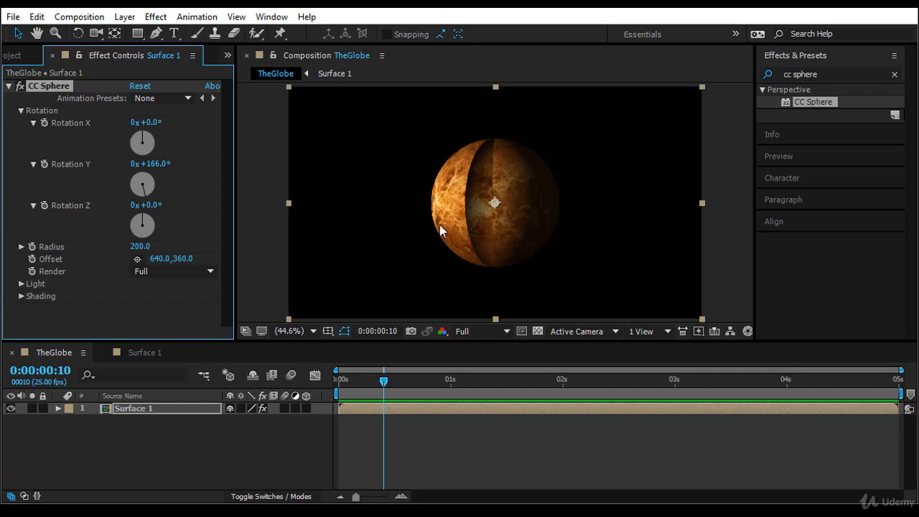
Undo the narrowing of venmap.gif and the last Rotation Y change, and compare the globe with its surface map.
left_click(179, 352)
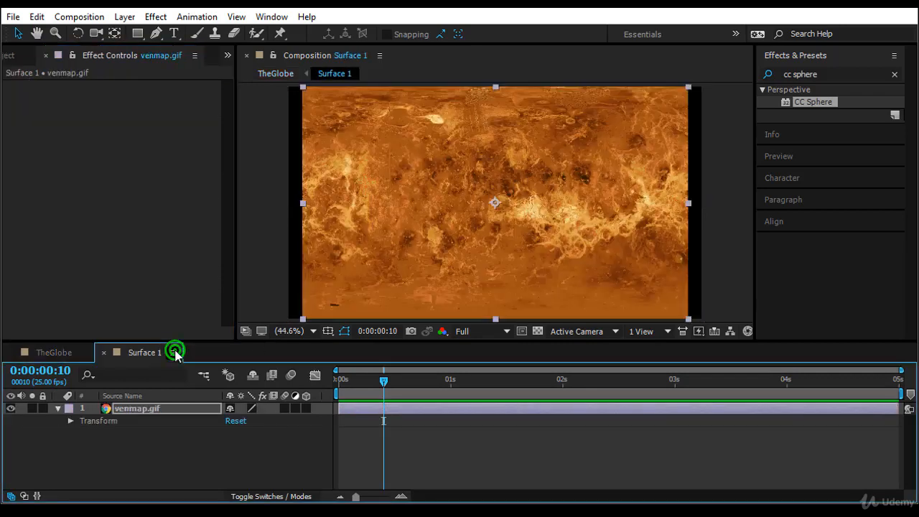
left_click(397, 253)
key("ctrl+z")
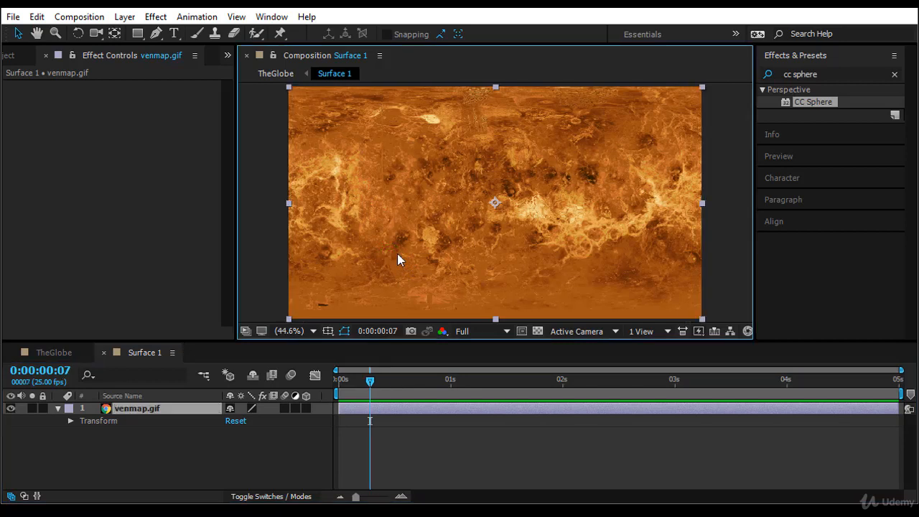
left_click(64, 352)
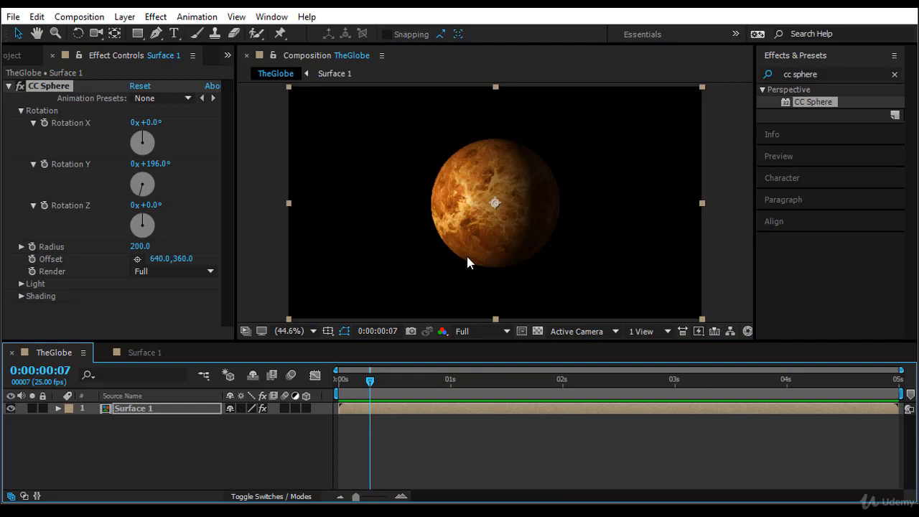
left_click(141, 350)
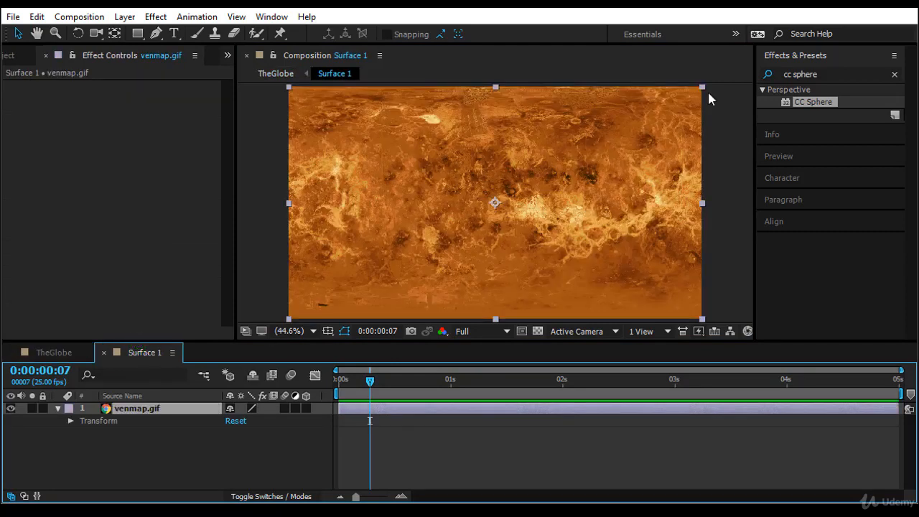
left_click(57, 353)
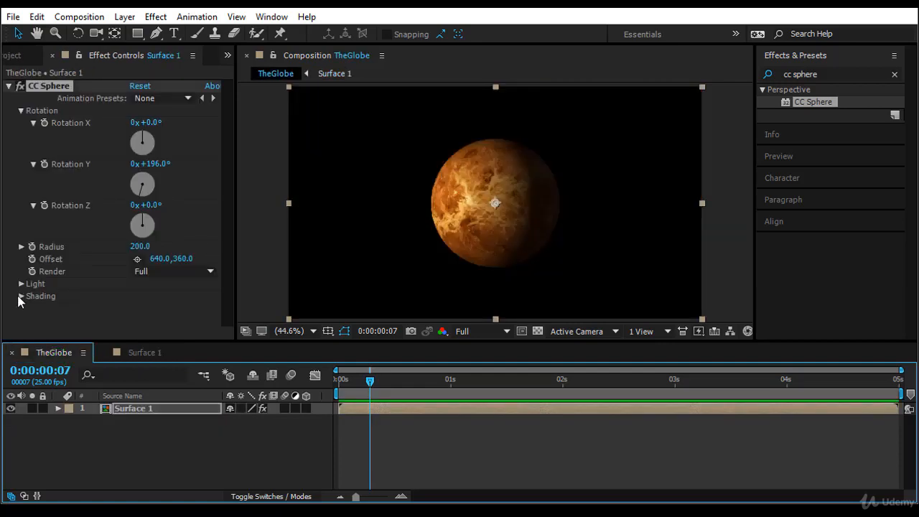
Try CC Sphere's Render options Outside and Inside, comparing the globe with the flat map in Surface 1.
left_click(149, 270)
left_click(170, 303)
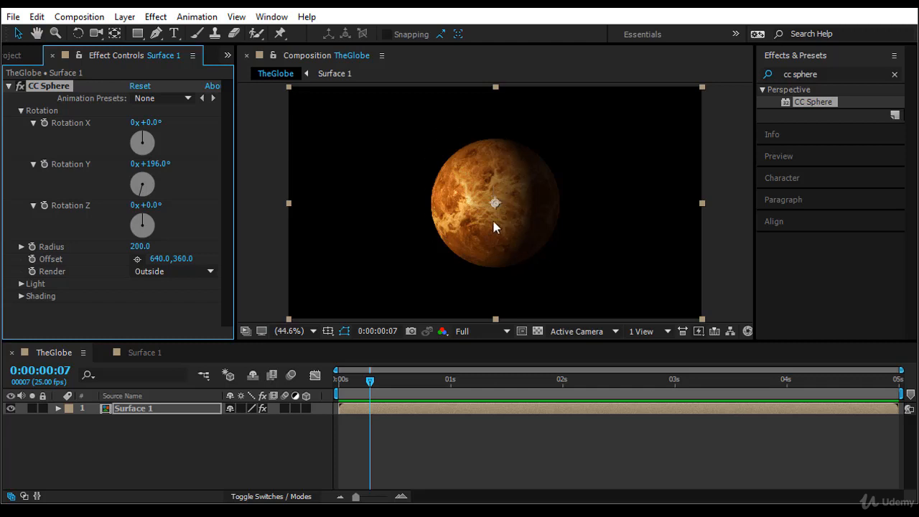
left_click(172, 271)
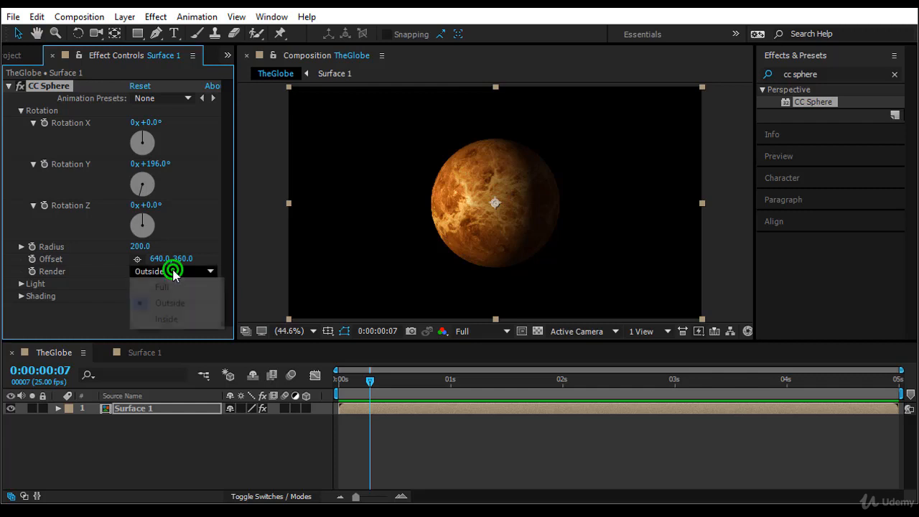
left_click(183, 319)
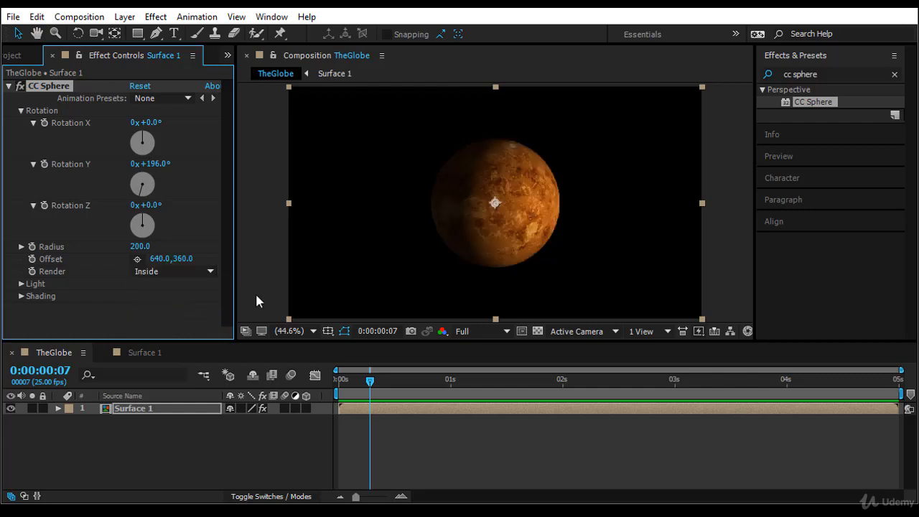
left_click(148, 352)
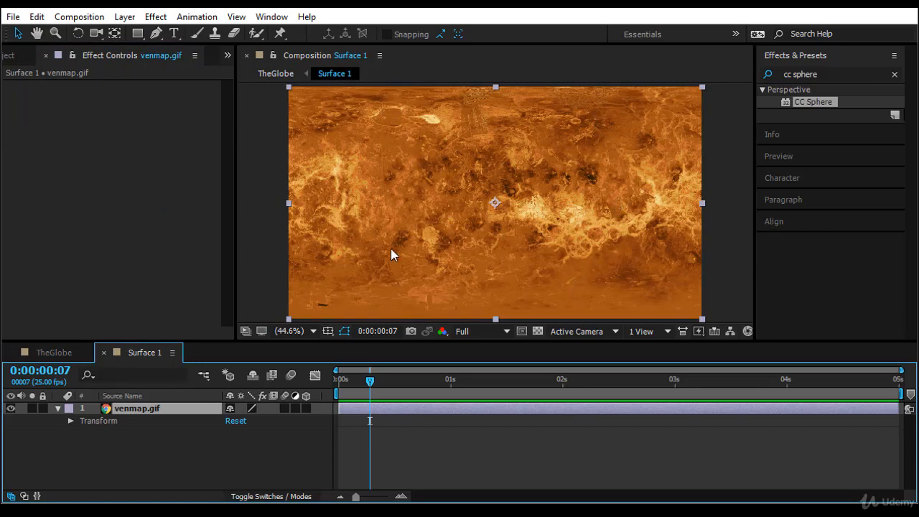
left_click(55, 353)
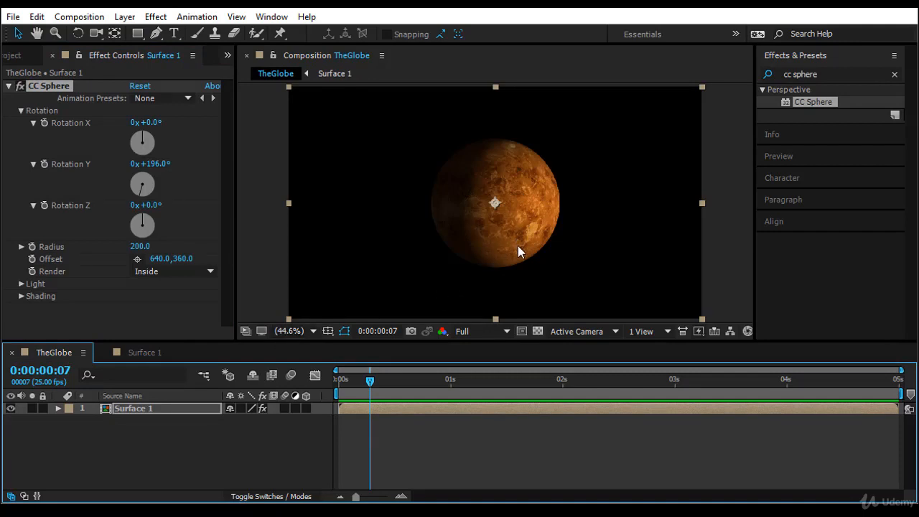
left_click(146, 352)
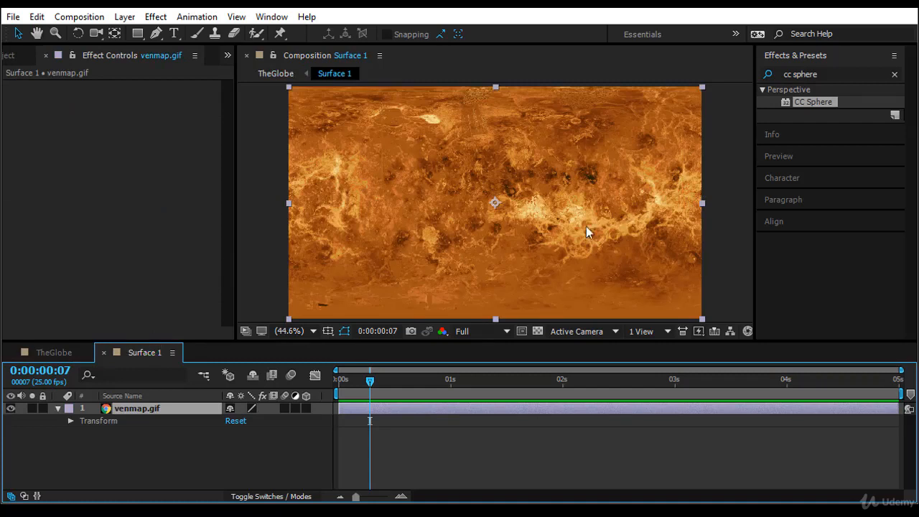
left_click(56, 353)
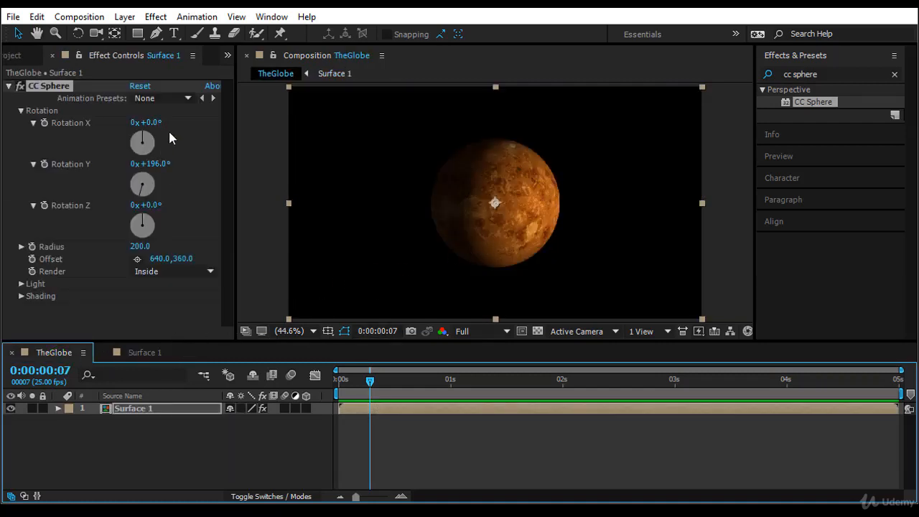
Turn CC Sphere's Rotation Y to about 181°, reset it to 0°, and set Render to Full.
left_click_drag(161, 165, 152, 165)
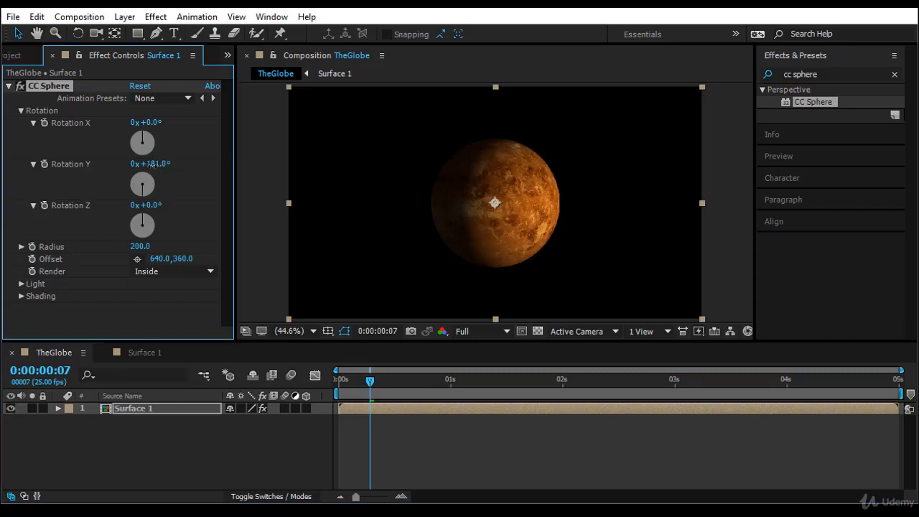
right_click(65, 165)
left_click(104, 265)
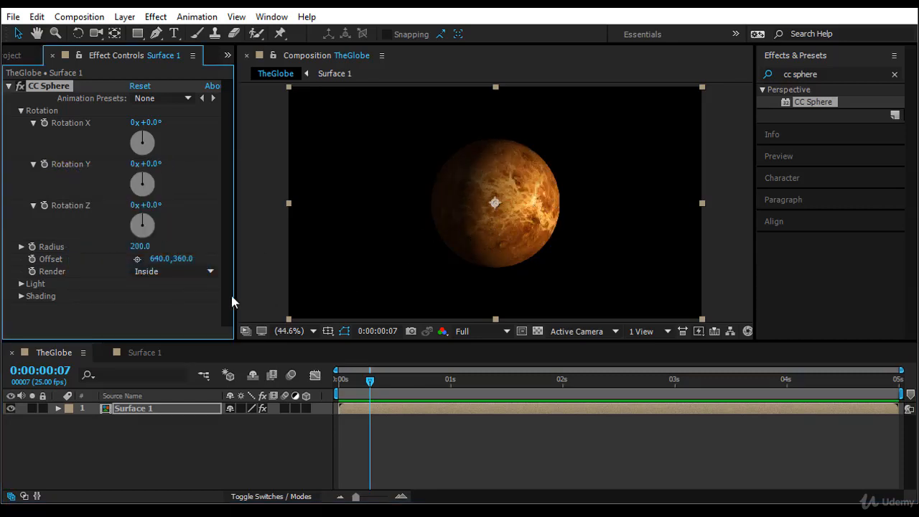
left_click(176, 270)
left_click(181, 286)
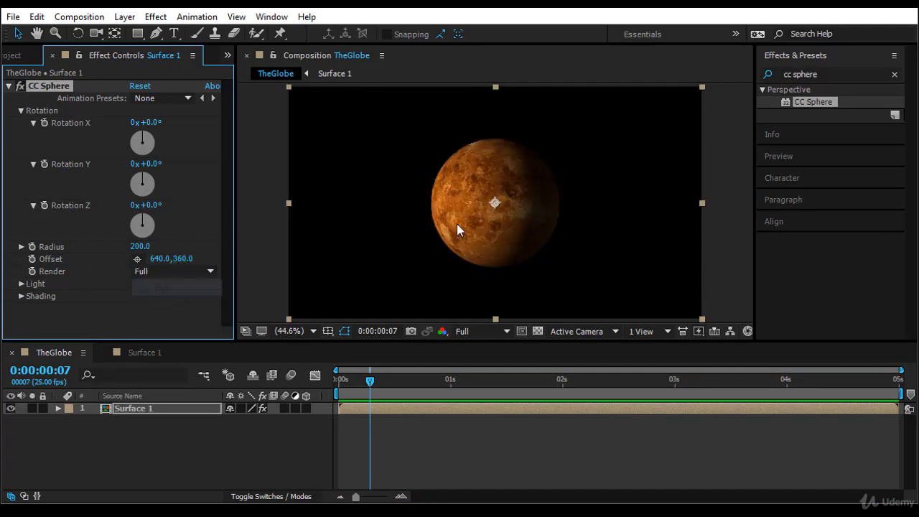
Compare the flat venmap.gif map in Surface 1 with how it wraps around the globe in TheGlobe.
left_click(147, 352)
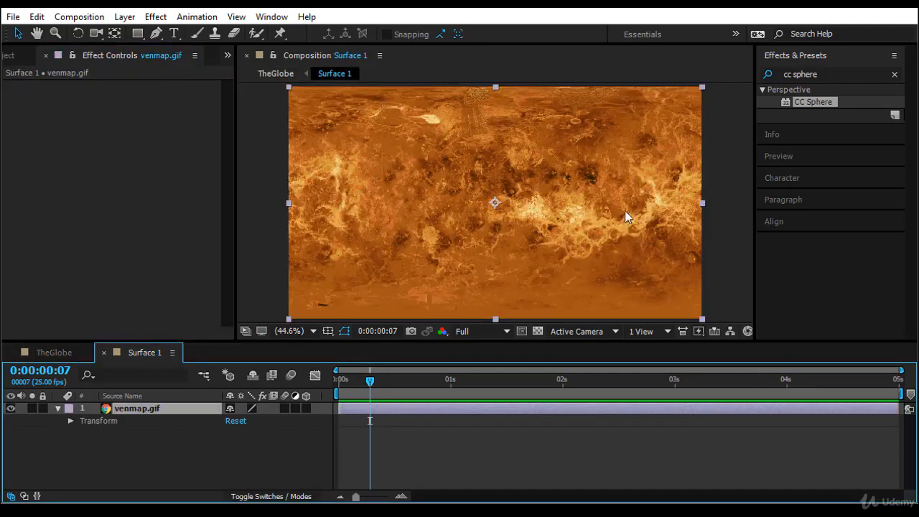
left_click(44, 351)
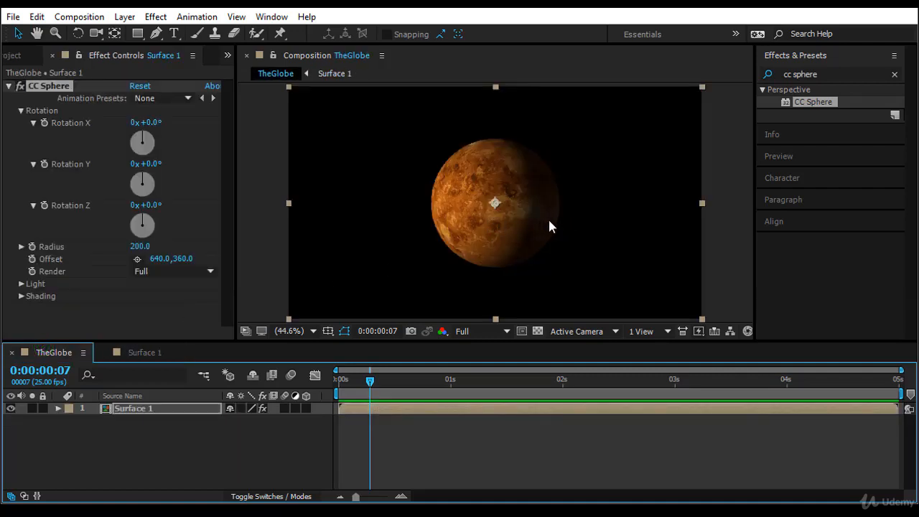
left_click(138, 352)
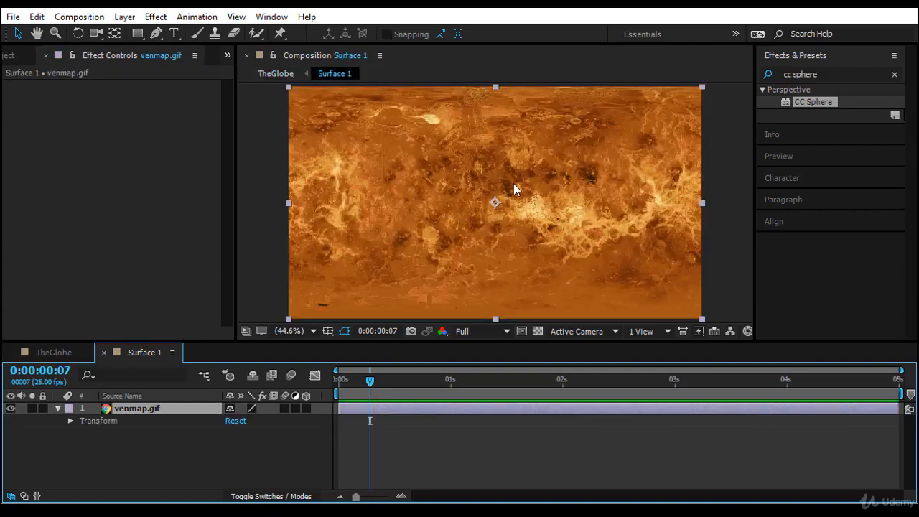